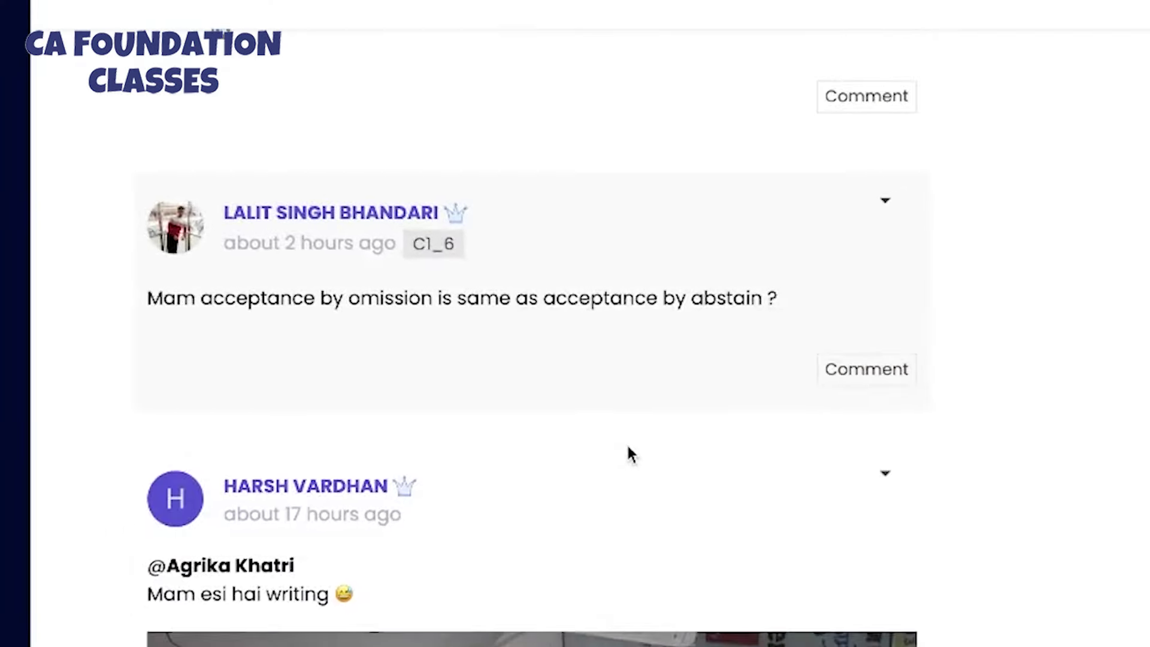
Search Google for 'icai cds portal' and open the icai-cds.org result
scroll(629, 454, down, 10)
scroll(629, 446, up, 10)
scroll(629, 454, down, 18)
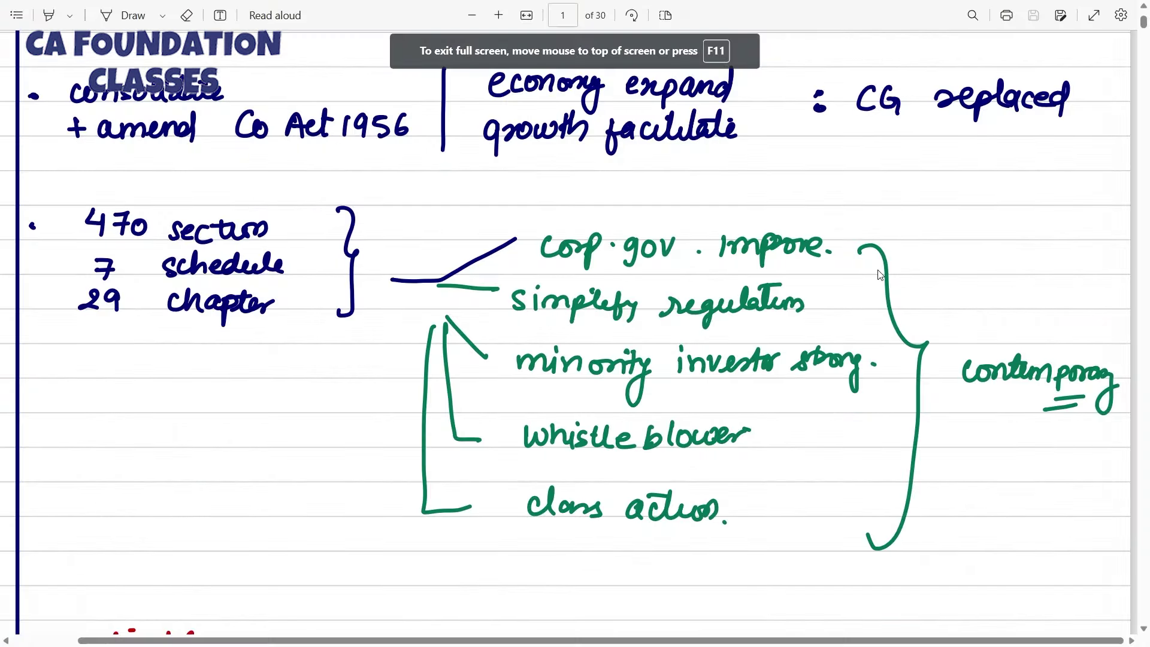
scroll(879, 274, down, 2)
scroll(875, 274, up, 2)
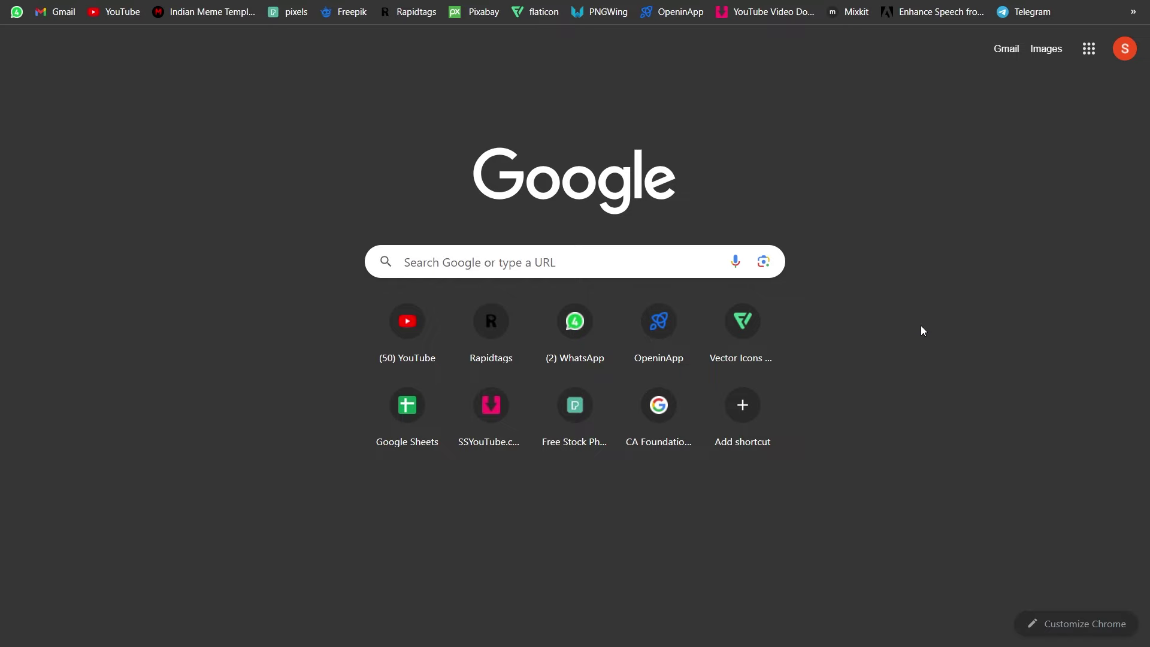
click(624, 267)
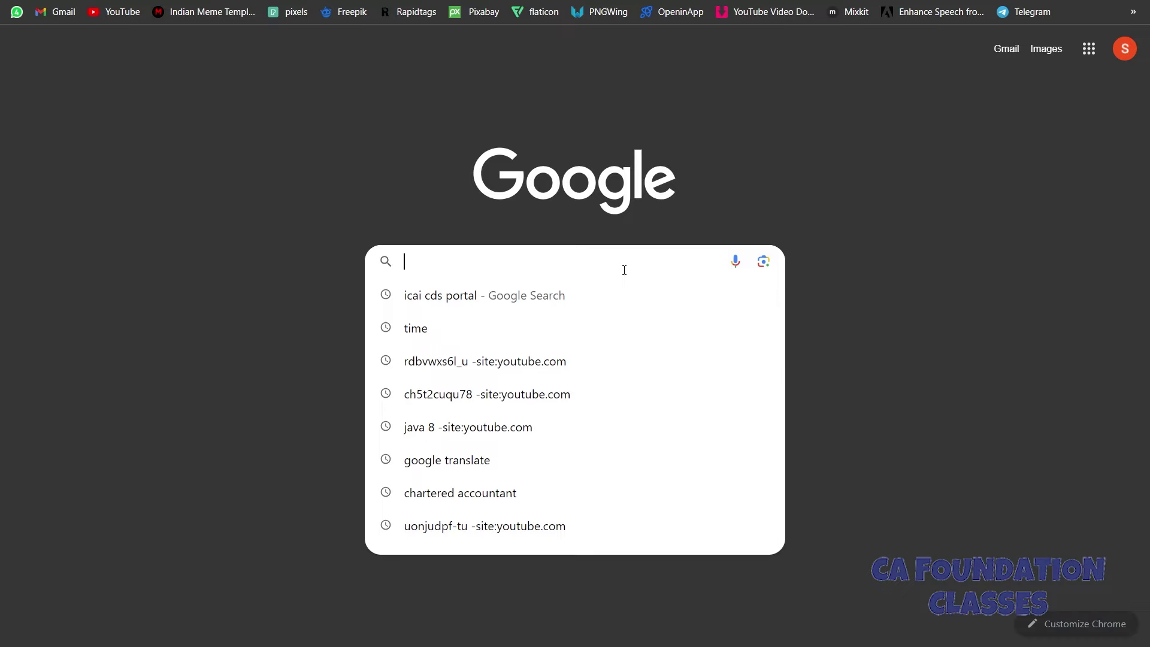
text(i)
text(cai cds portal)
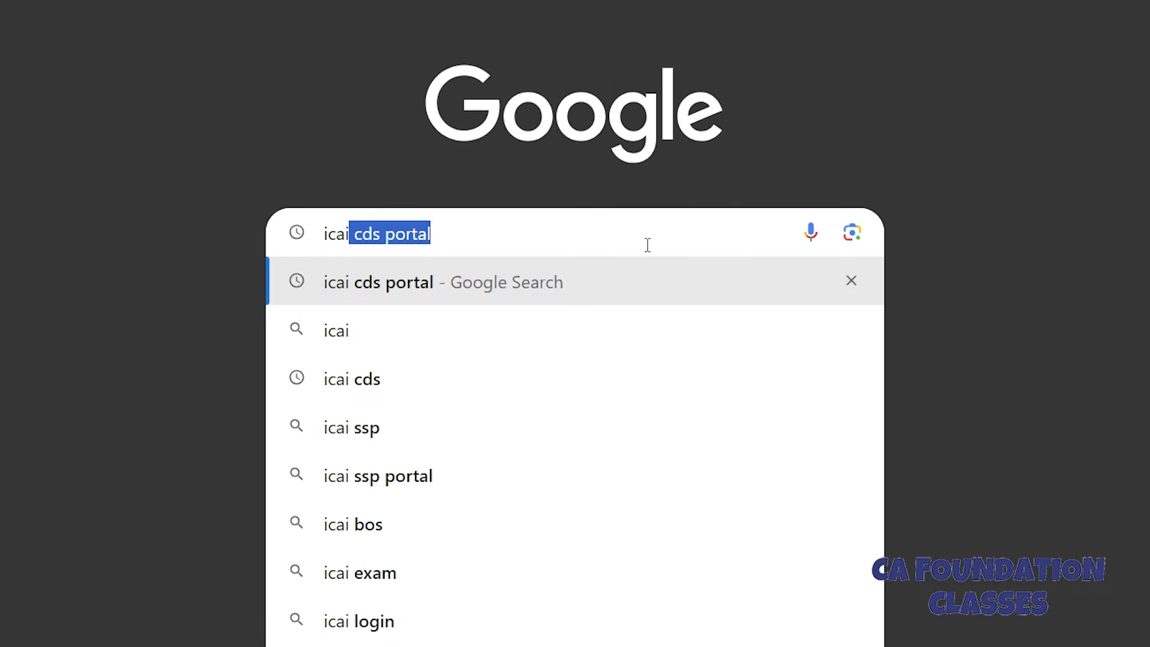
key(Return)
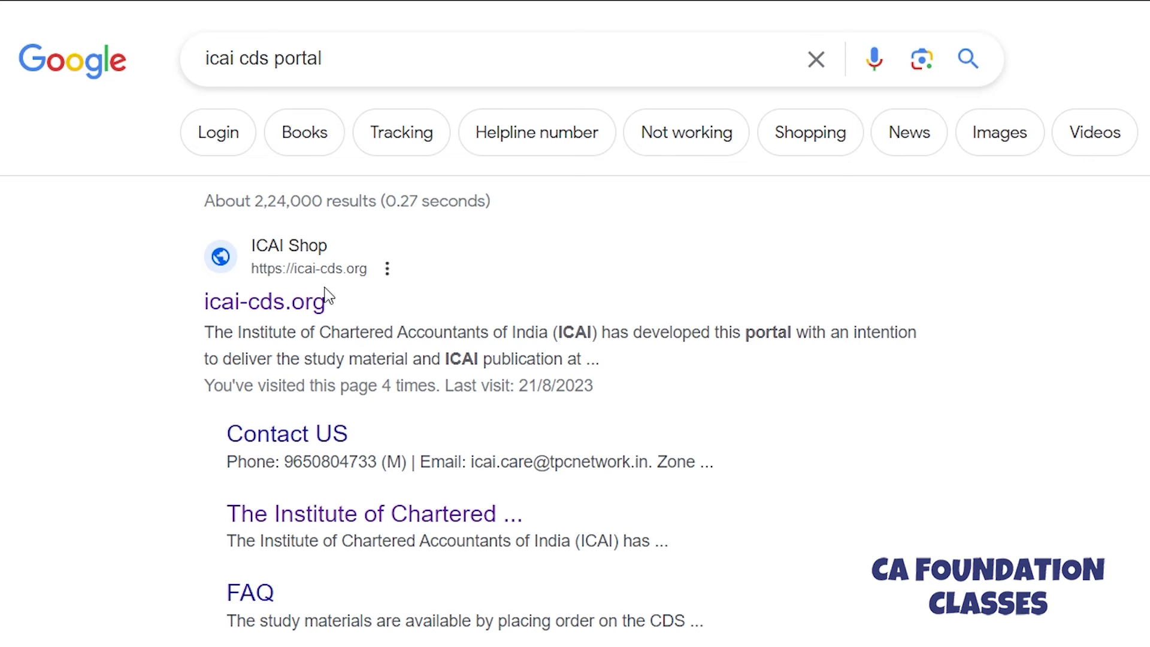
drag(263, 302, 234, 320)
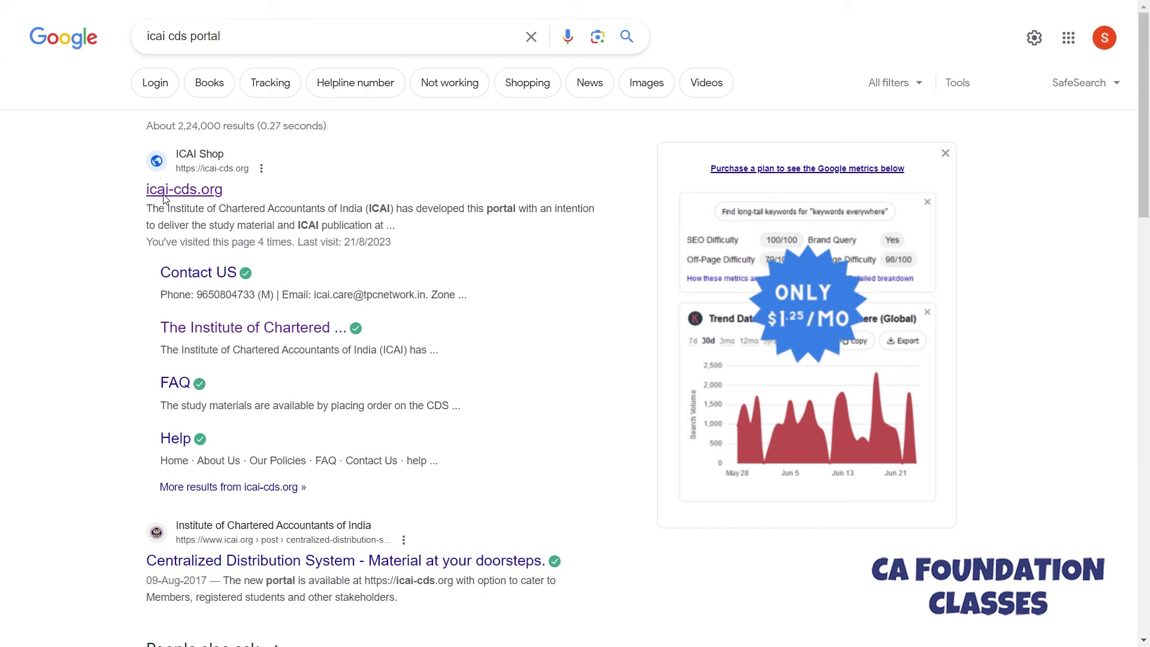
click(166, 196)
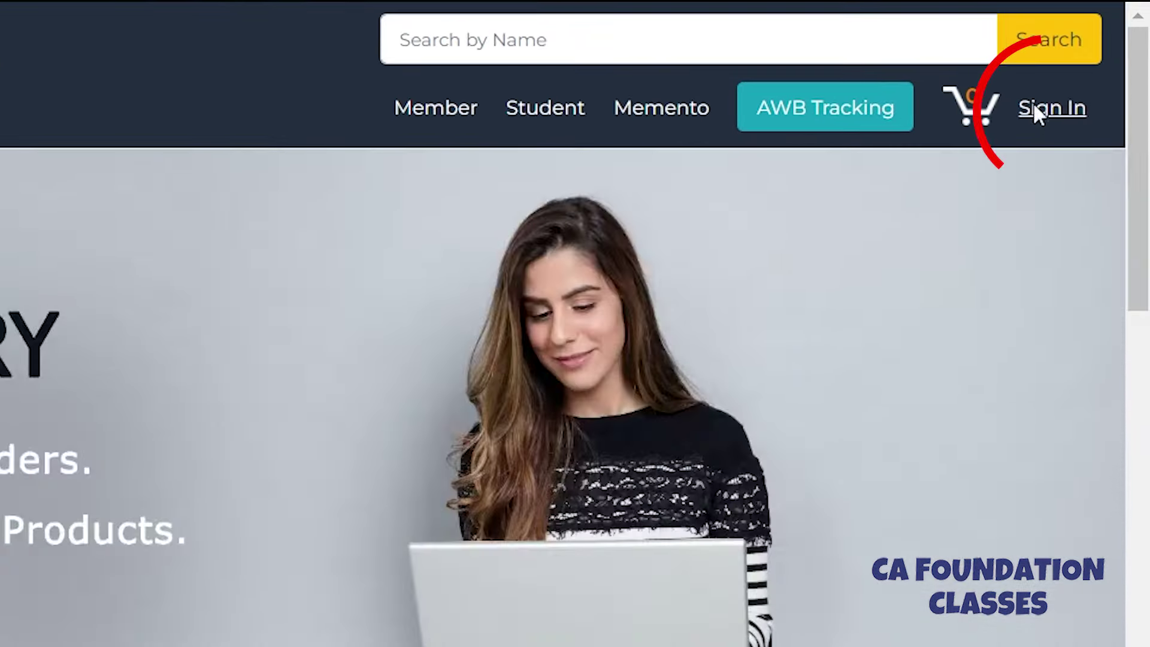
Sign in as a student with the registration number, date of birth from the calendar, and the captcha
click(1033, 103)
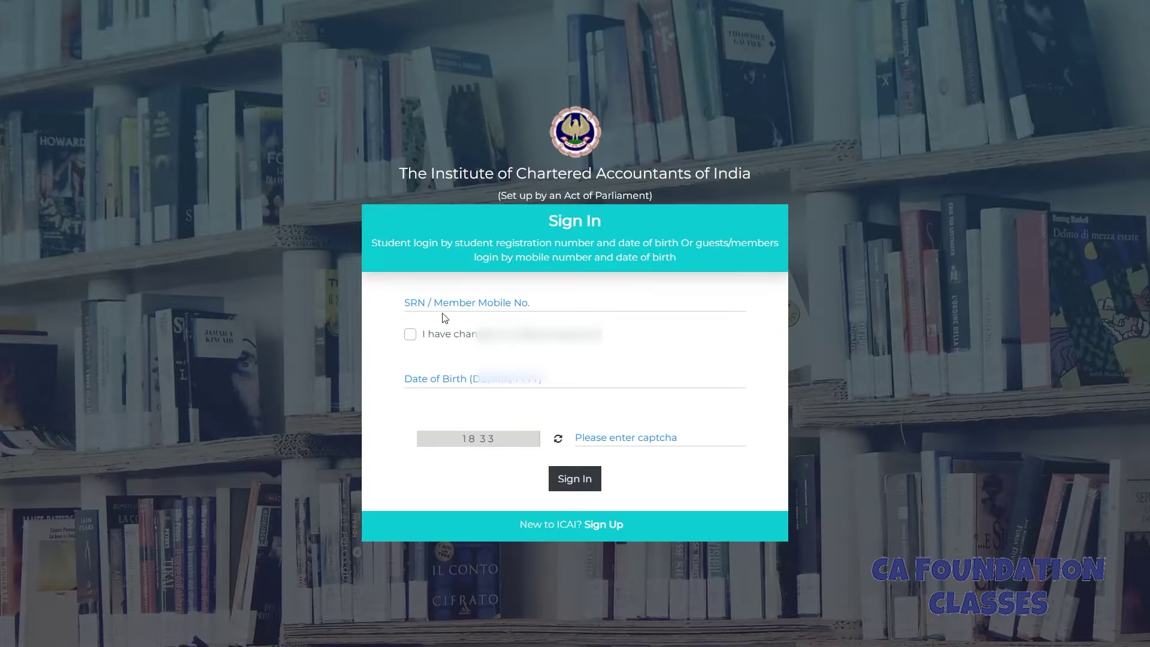
click(458, 377)
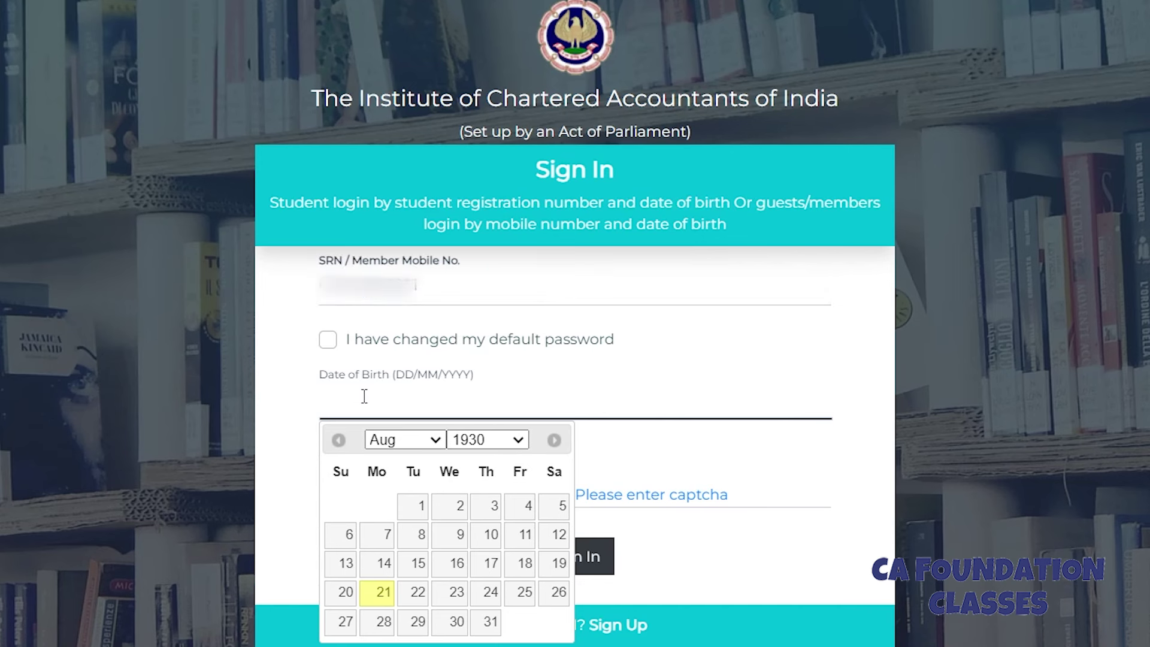
click(493, 442)
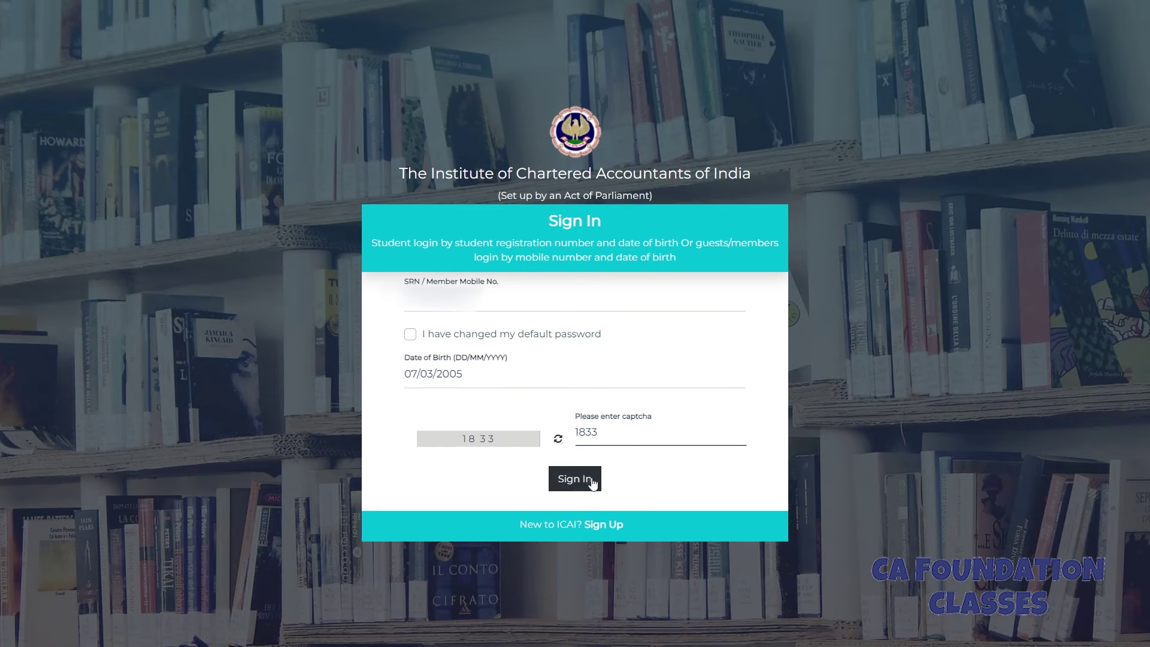
click(580, 485)
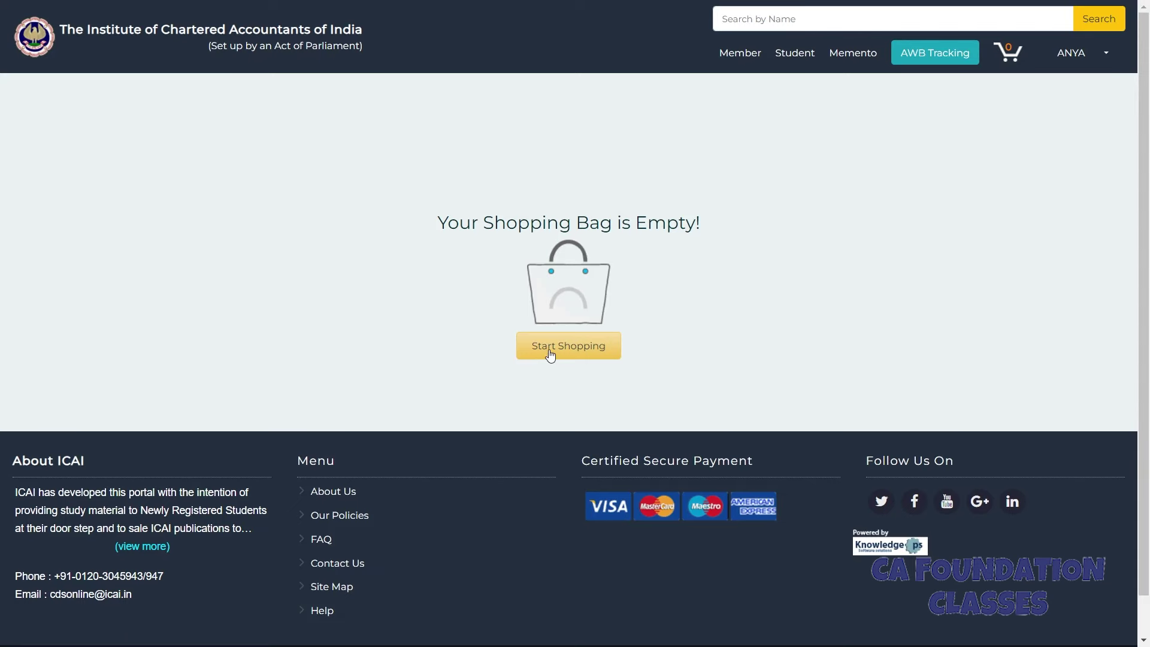
Browse Student Course Kits > Study Material Against Registration > Foundation > English and open the September 2021 kit
click(573, 356)
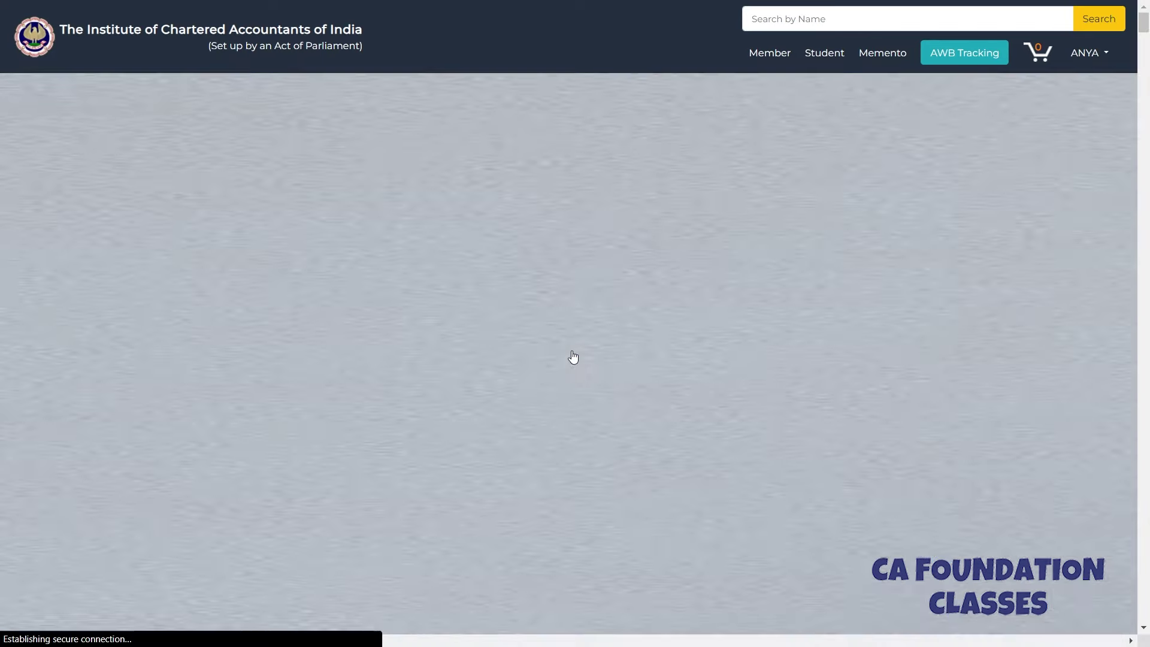
scroll(238, 358, down, 3)
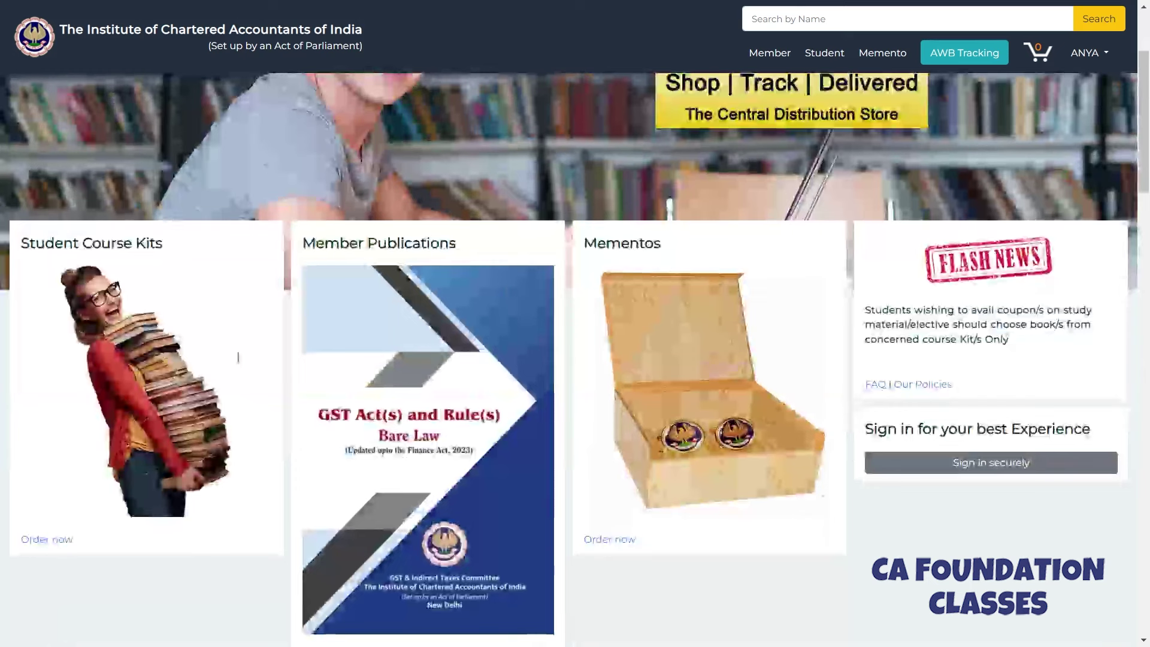
click(63, 544)
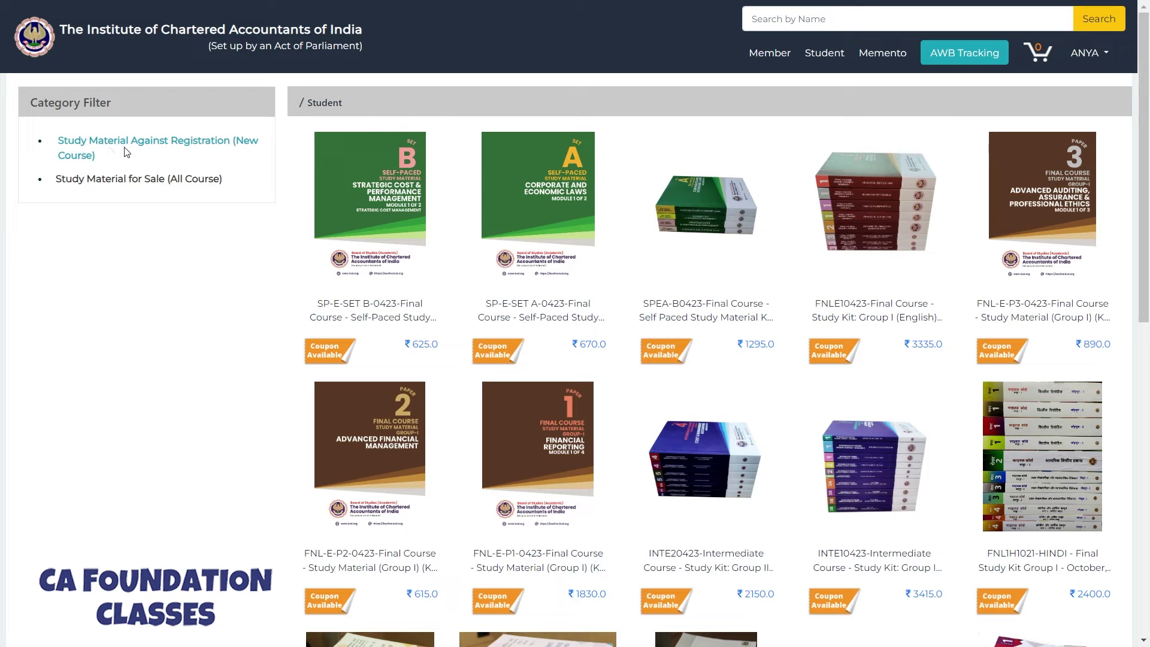
click(196, 144)
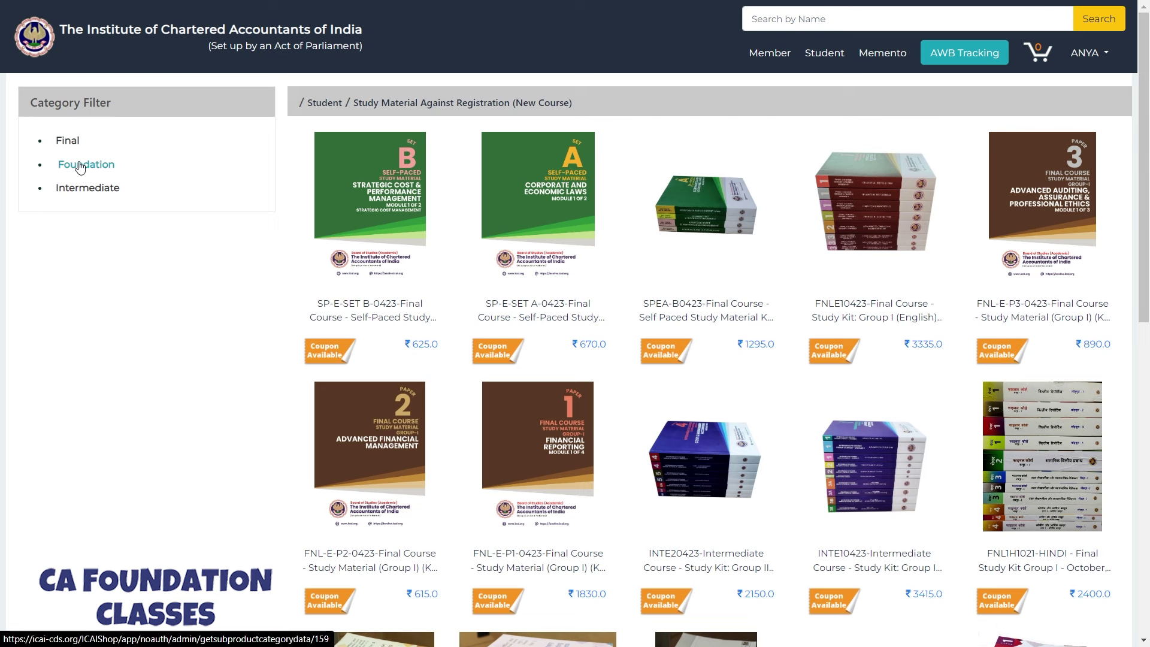
click(78, 170)
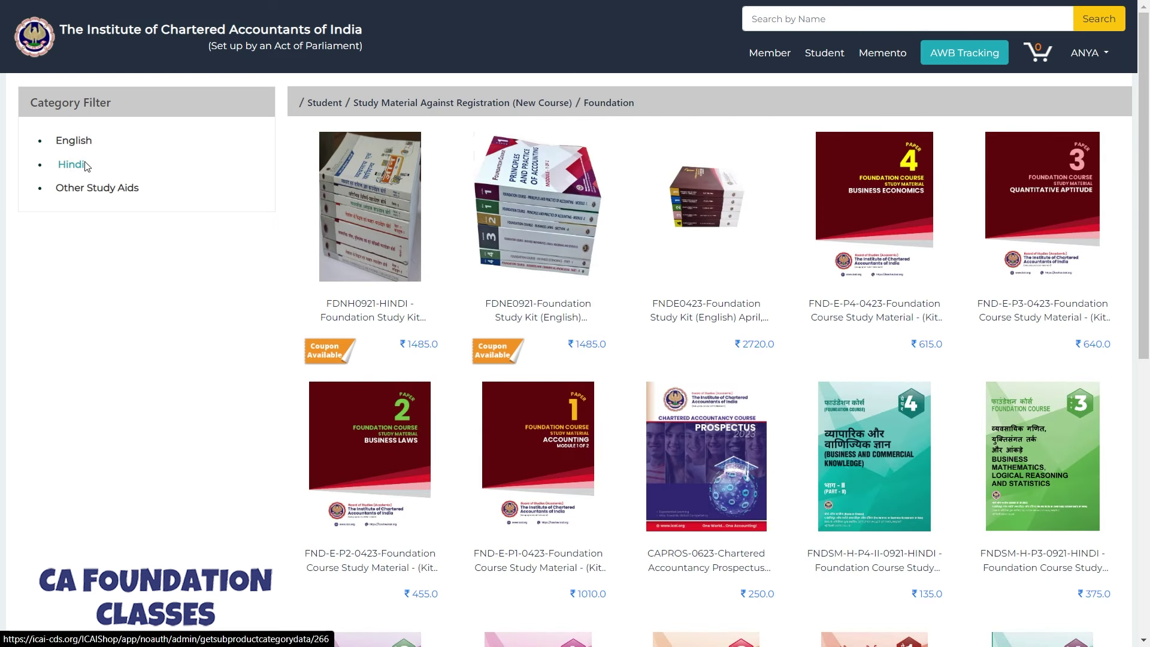
click(74, 144)
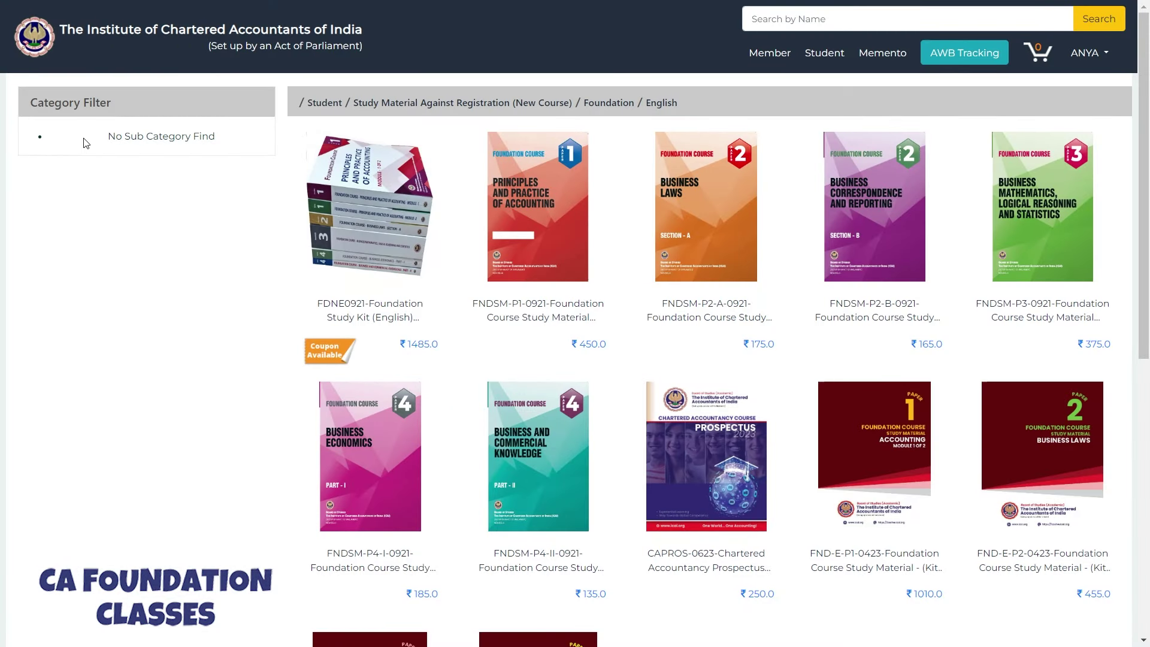
click(381, 257)
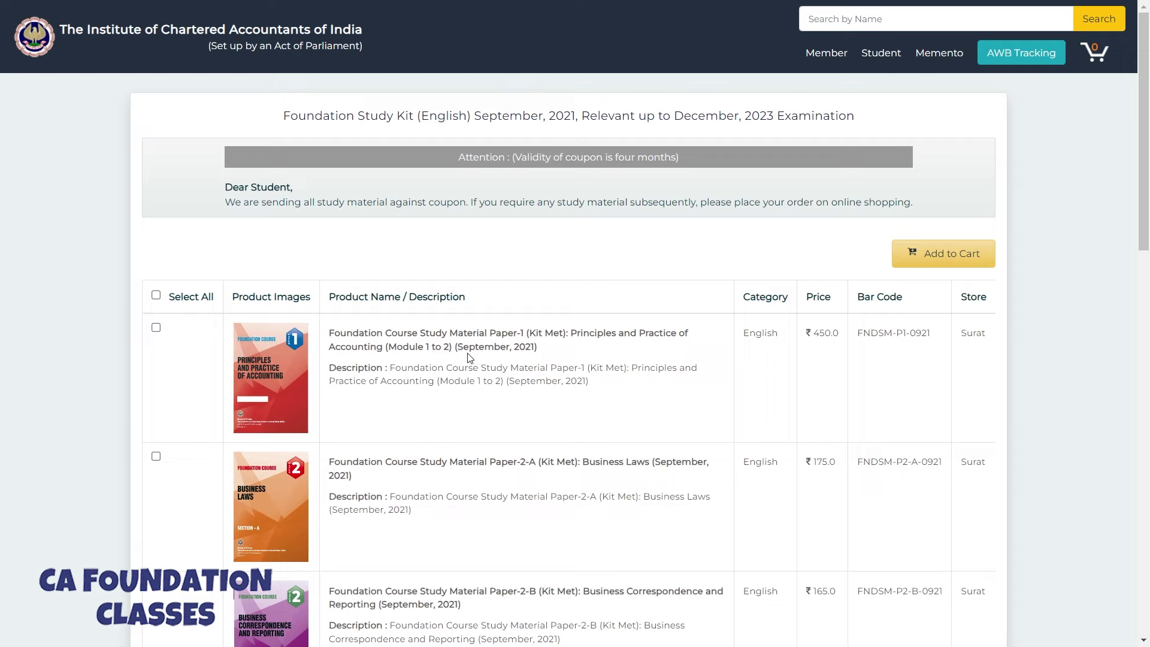
Confirm the kit is the September 2021 edition, then return to the Student Course Kits listing
drag(461, 348, 536, 347)
click(469, 363)
drag(455, 350, 538, 348)
click(510, 396)
click(34, 37)
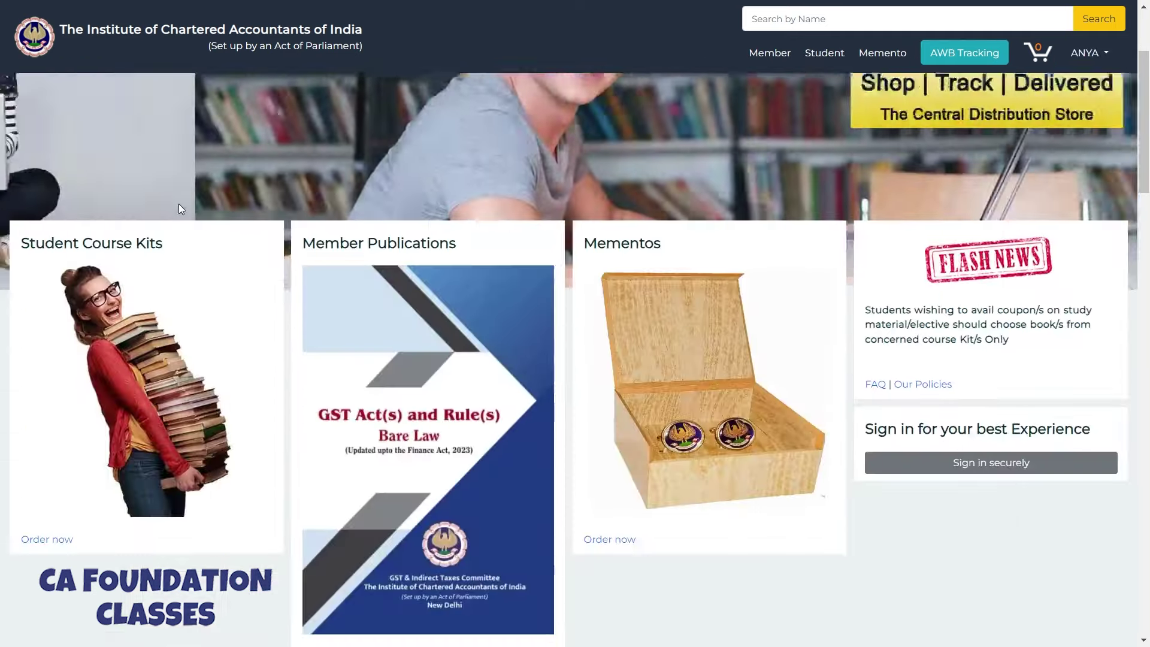
scroll(179, 203, down, 3)
click(64, 369)
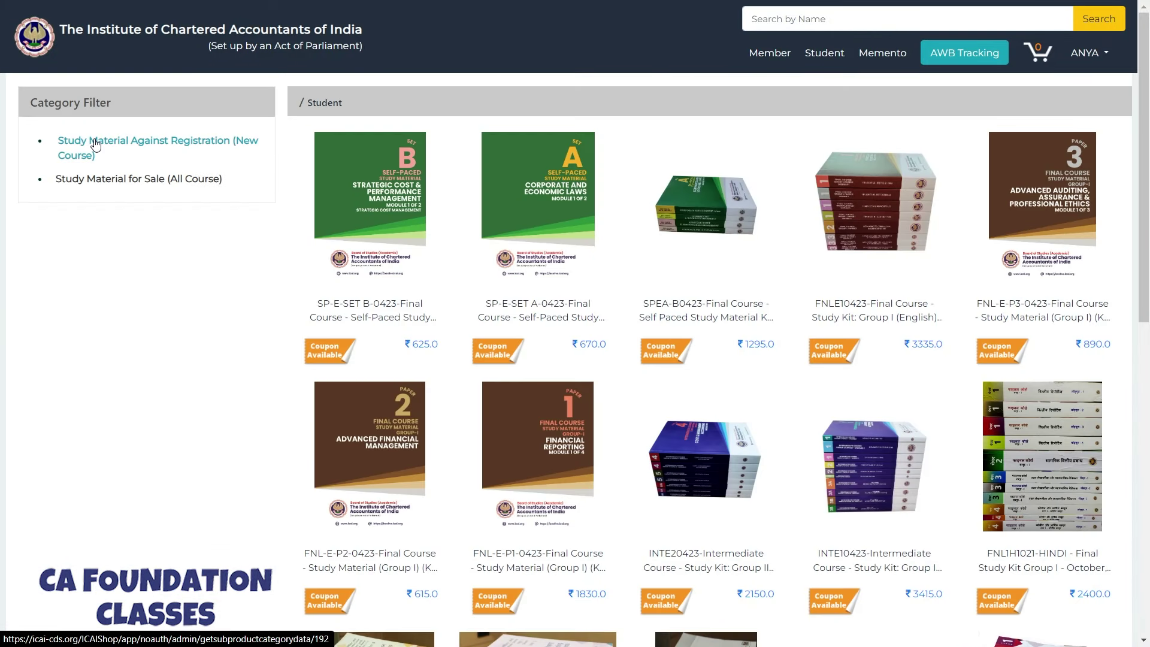
Filter to Foundation English registration material and open the FNDE0423 April 2023 Study Kit for June 2024 exams
click(204, 146)
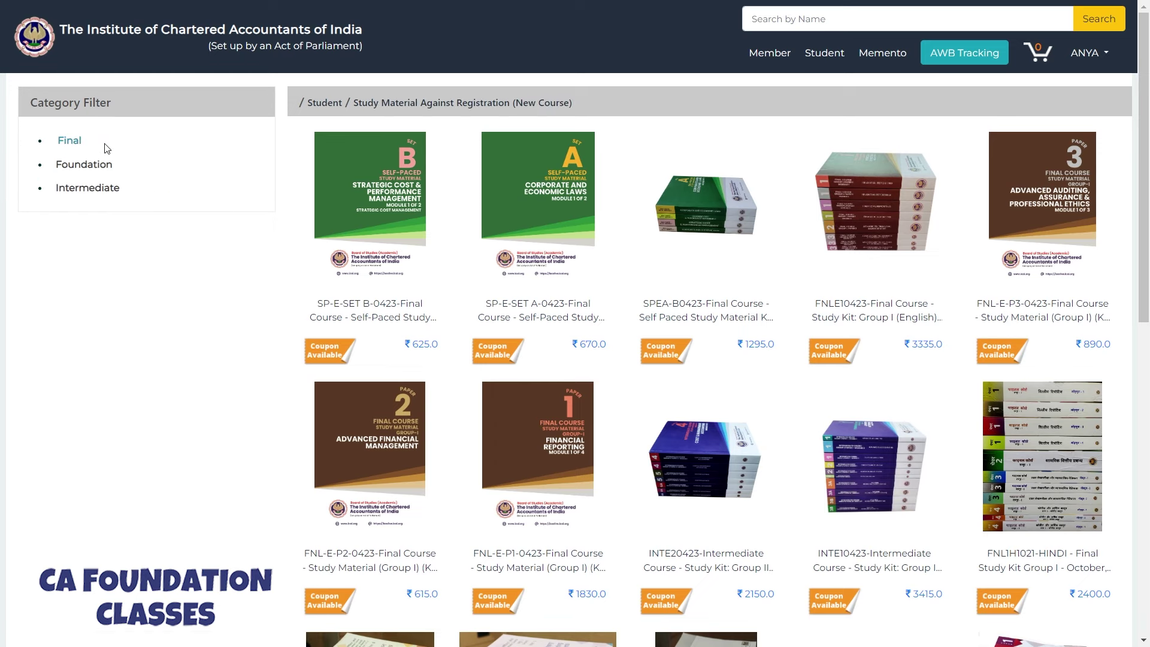
click(76, 167)
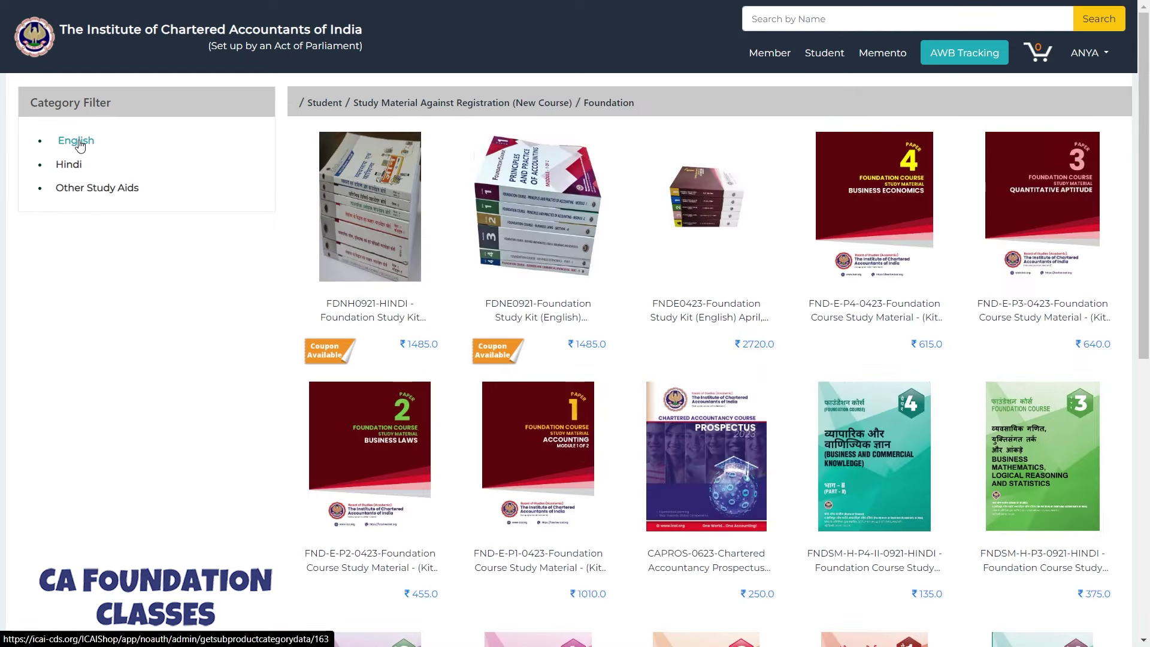
click(78, 141)
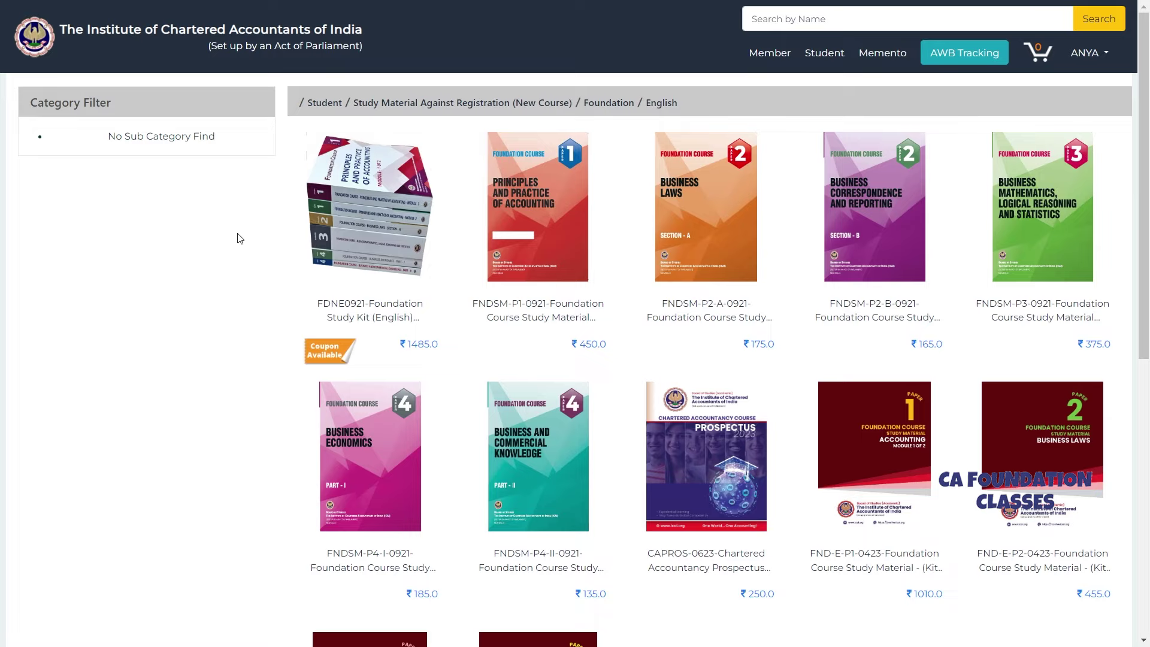
scroll(236, 236, down, 5)
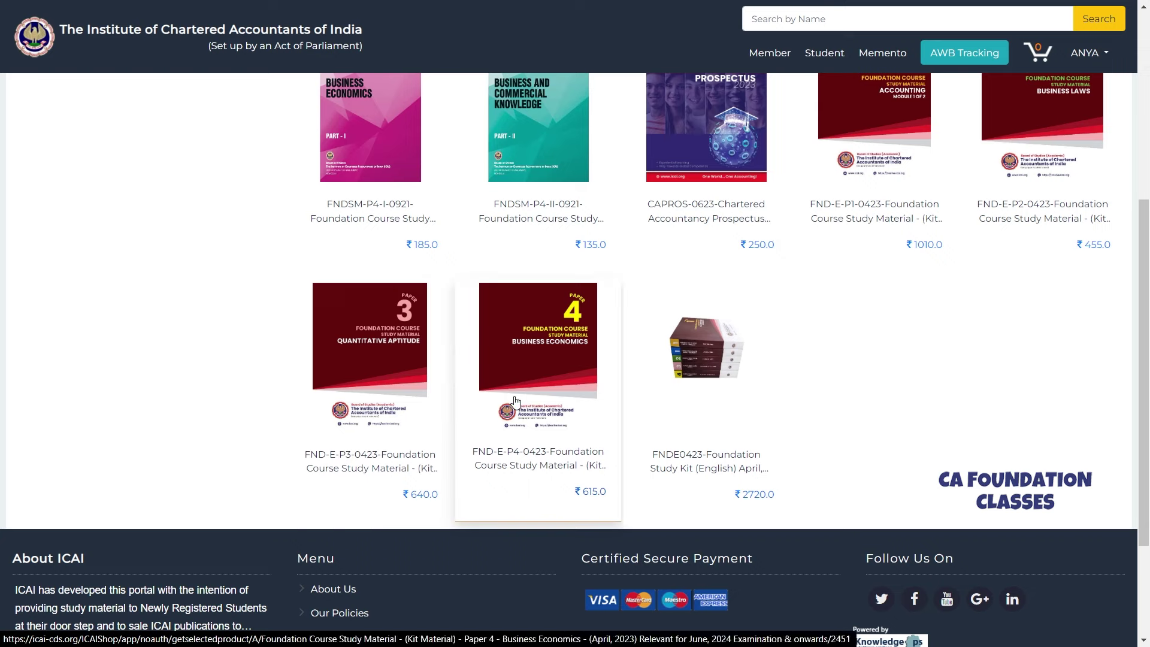
click(722, 374)
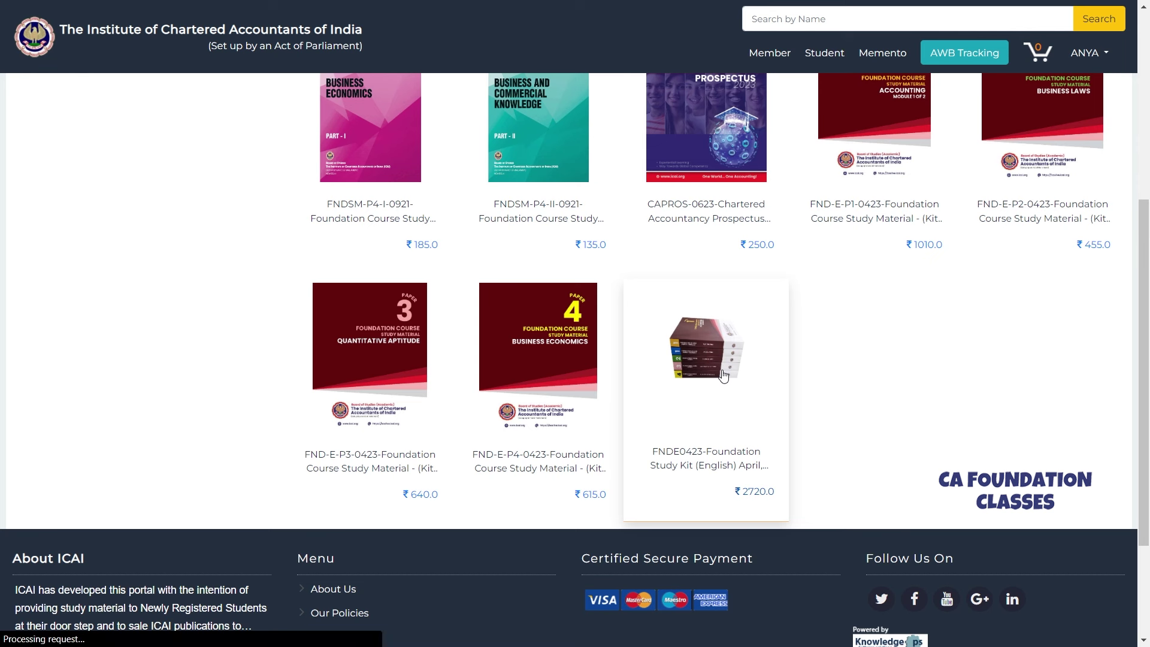
drag(397, 348, 625, 350)
click(516, 368)
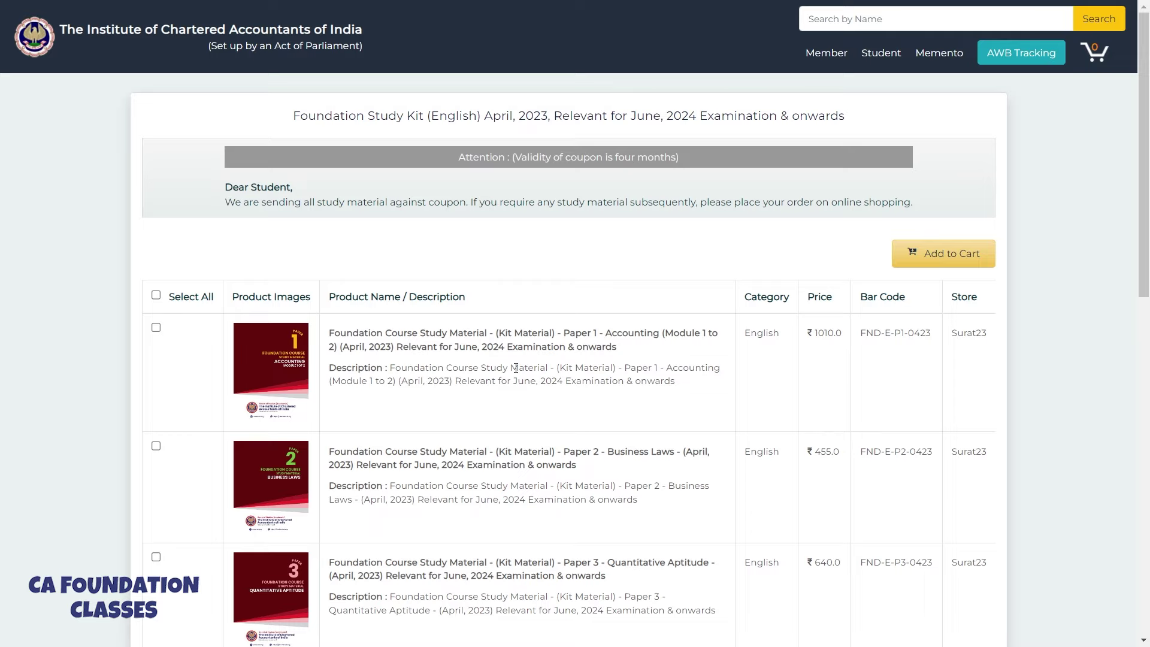
Select all papers in the April 2023 Foundation Study Kit (English)
click(156, 296)
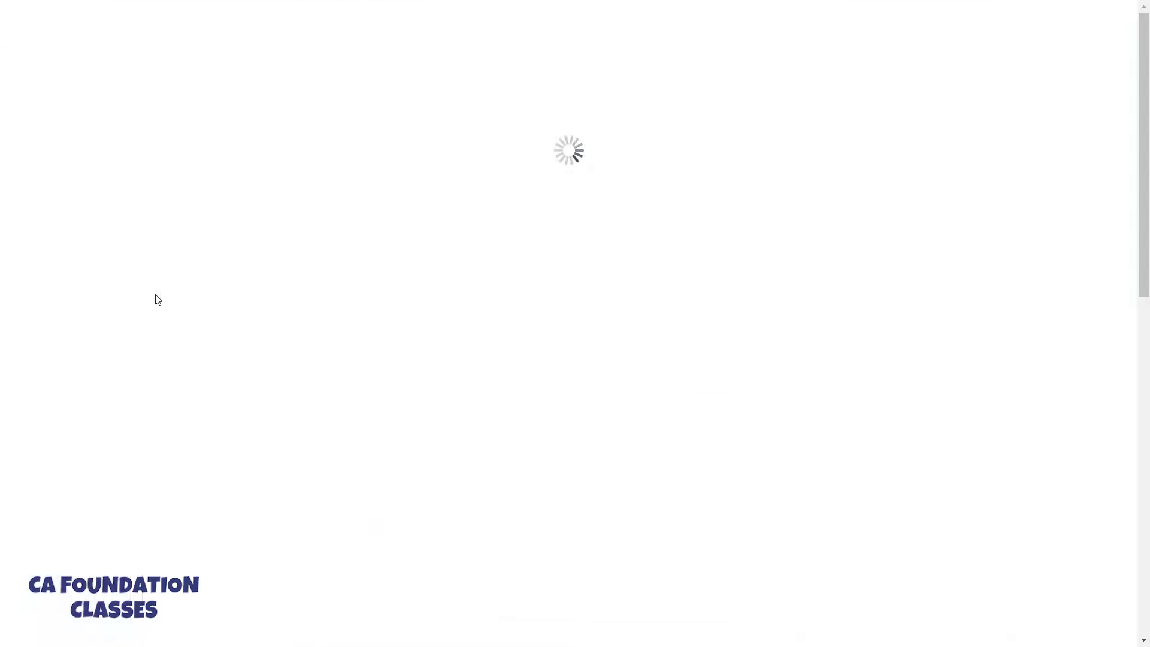
scroll(236, 329, down, 3)
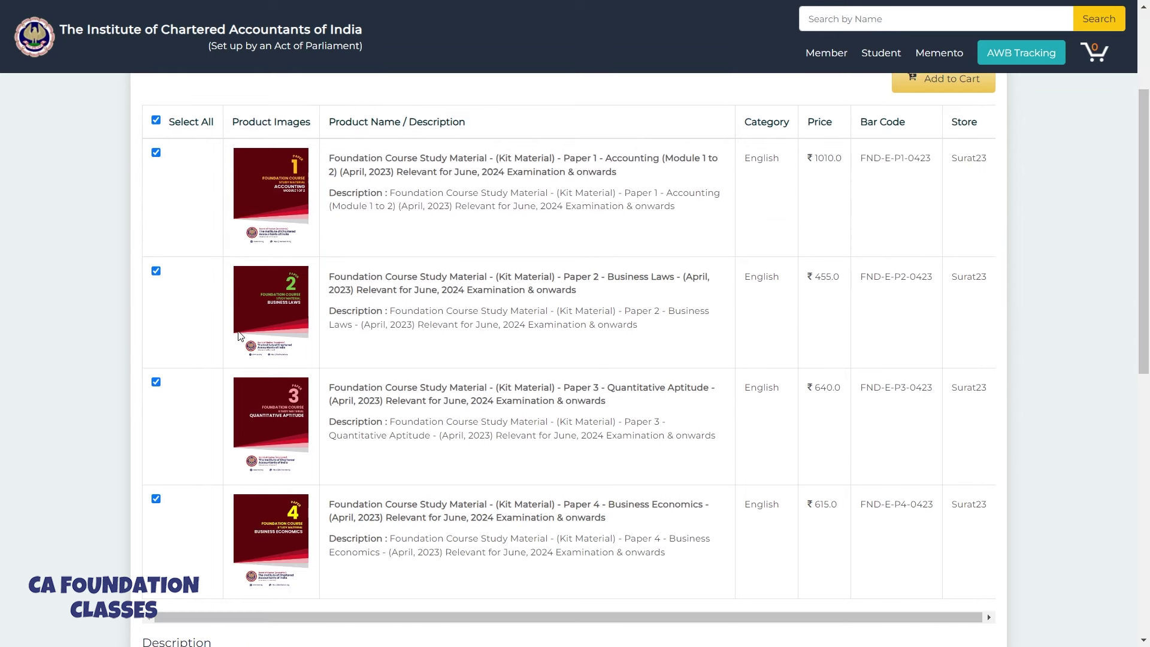
drag(413, 295, 565, 304)
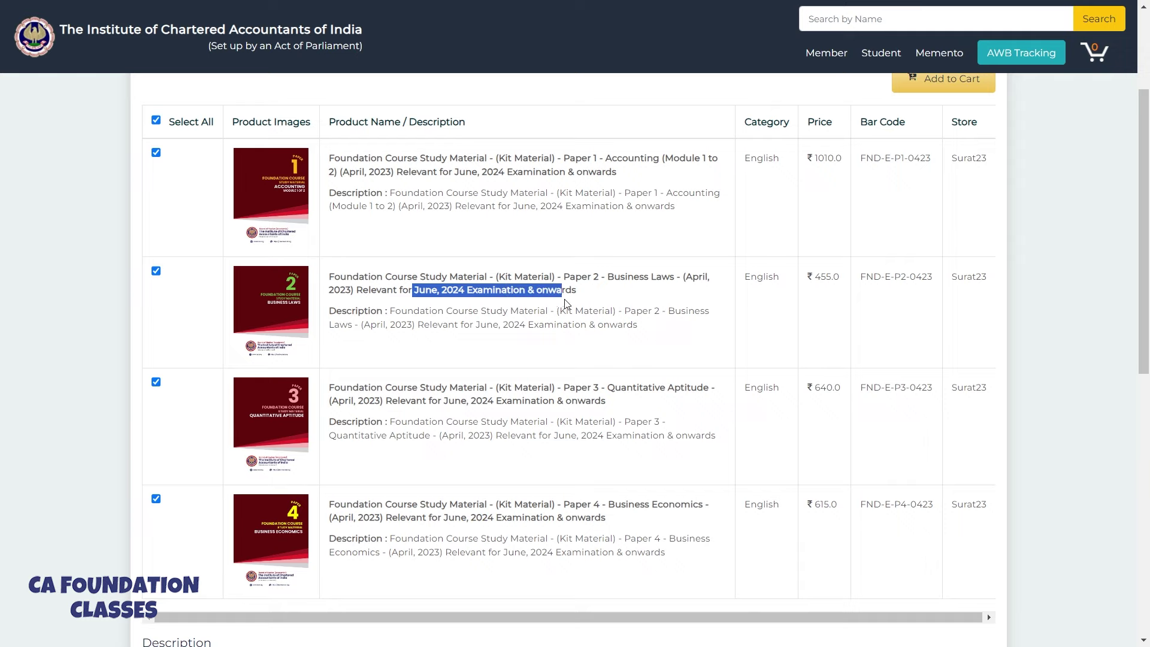
drag(387, 401, 606, 401)
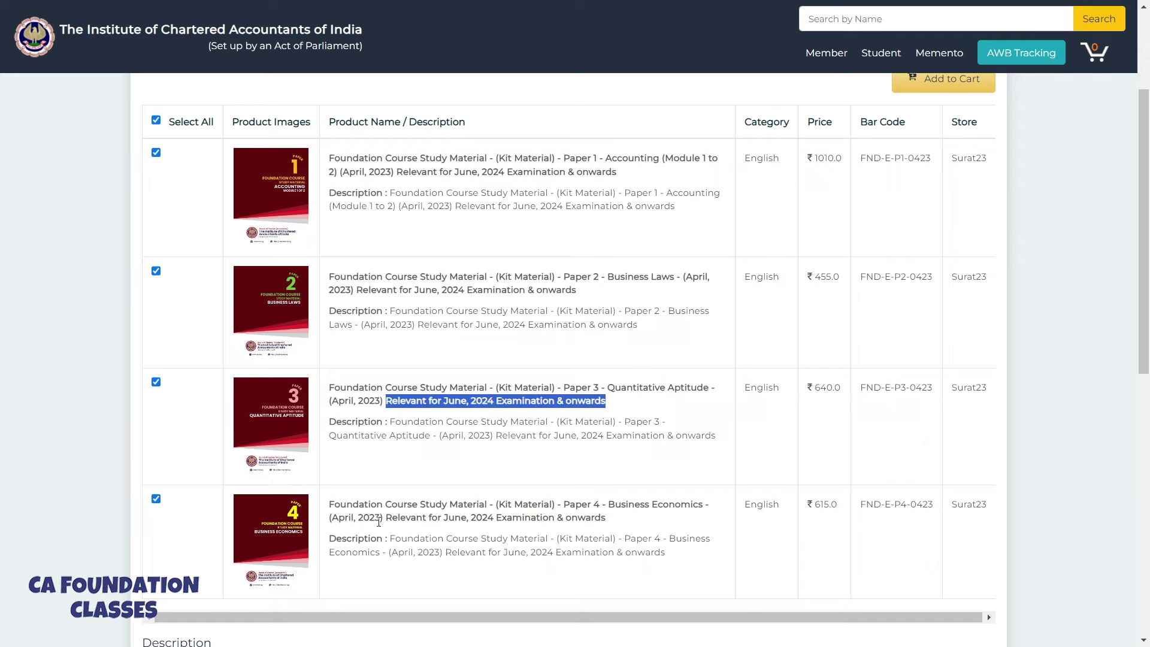
drag(384, 518, 568, 518)
click(568, 519)
scroll(783, 372, up, 3)
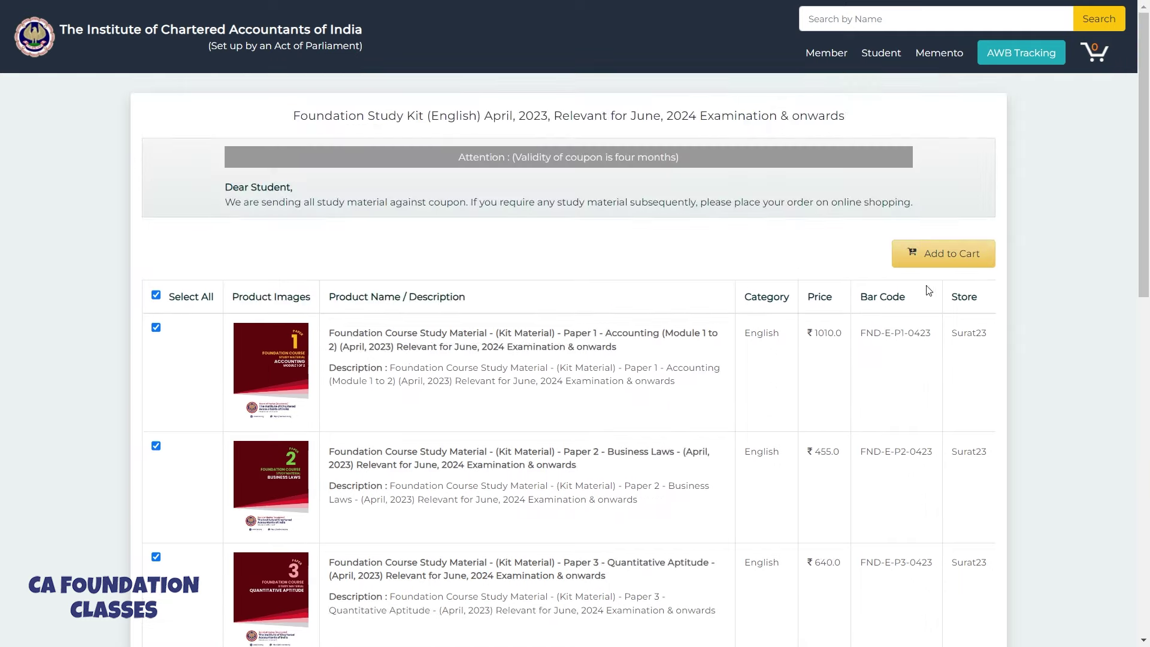
Add the selected kit to the cart and view My Cart with the ₹2720 total
click(944, 257)
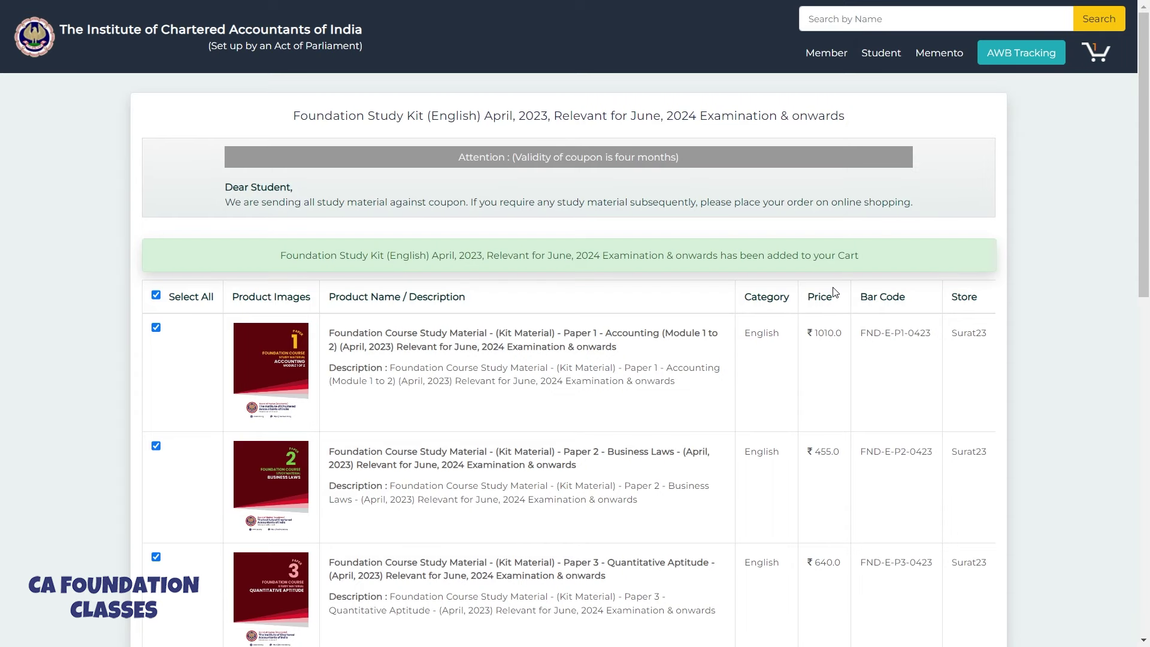
drag(288, 255, 861, 263)
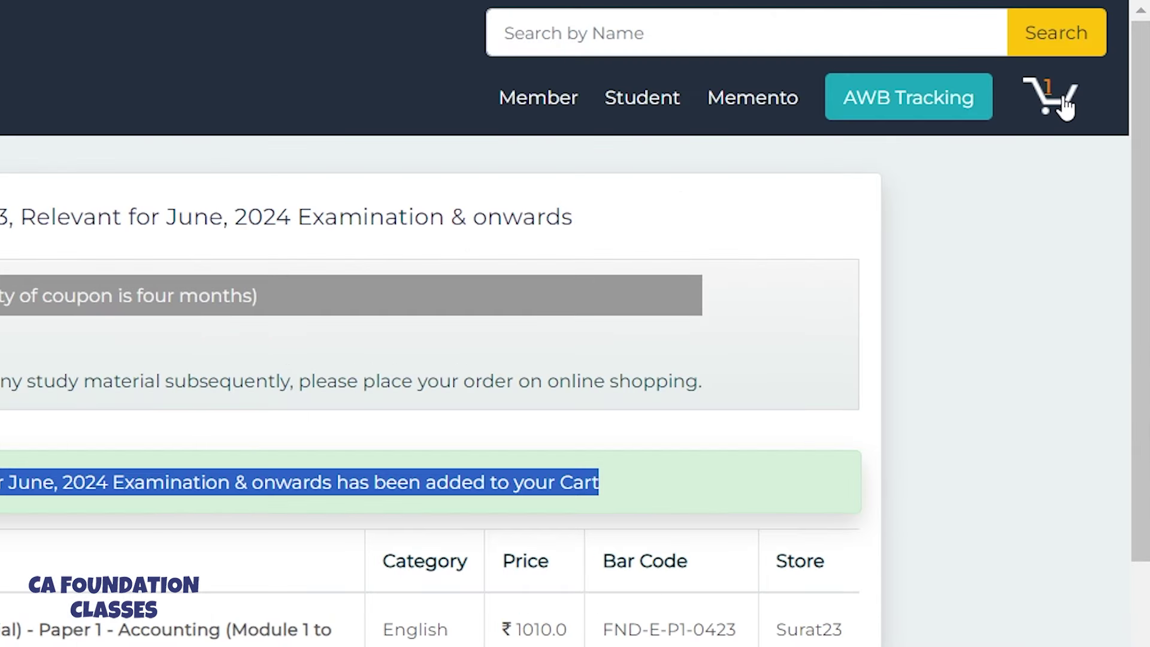
click(1064, 107)
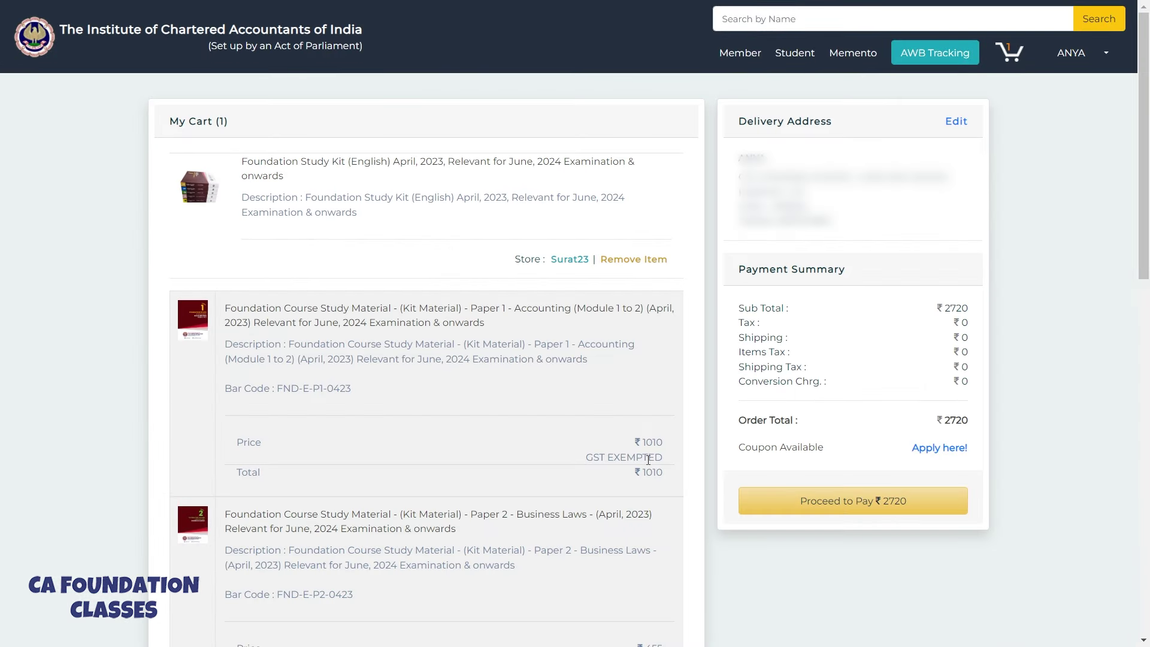
Apply the available student coupon so the Sub Total drops to ₹0
drag(742, 447, 842, 451)
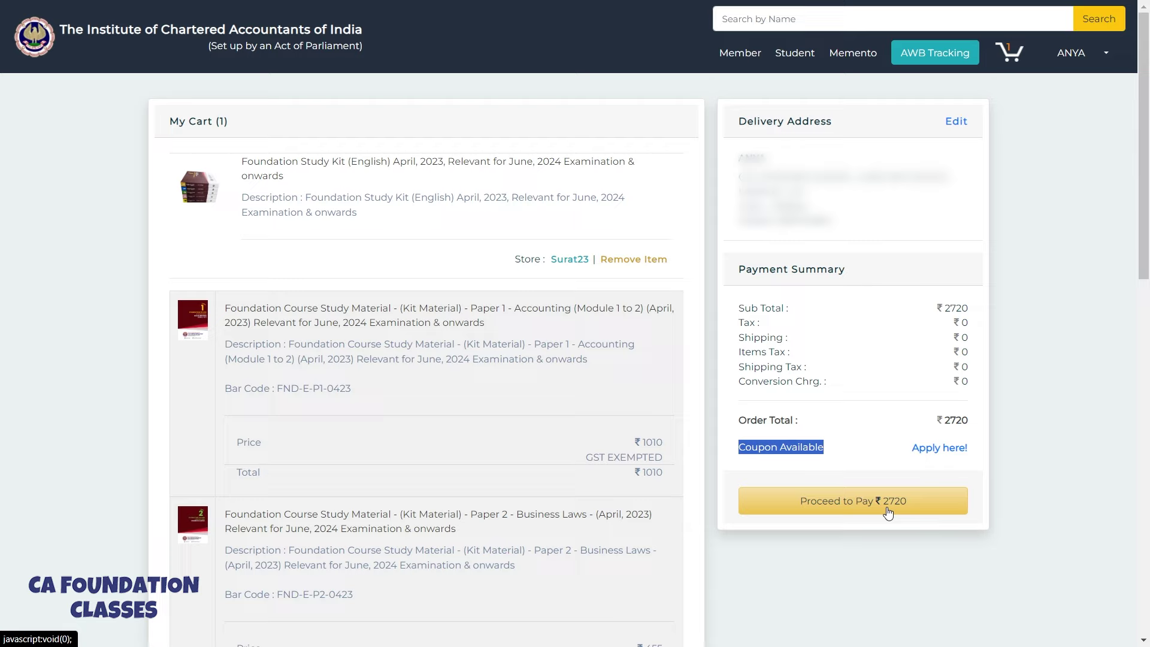
click(945, 449)
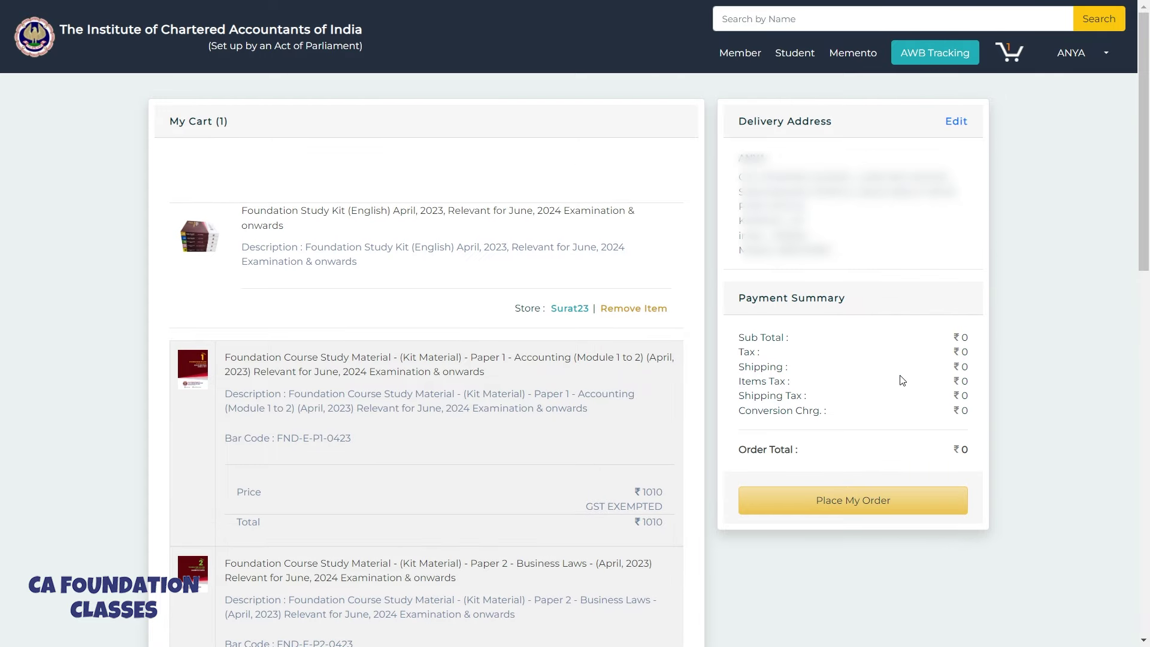
drag(736, 341, 830, 340)
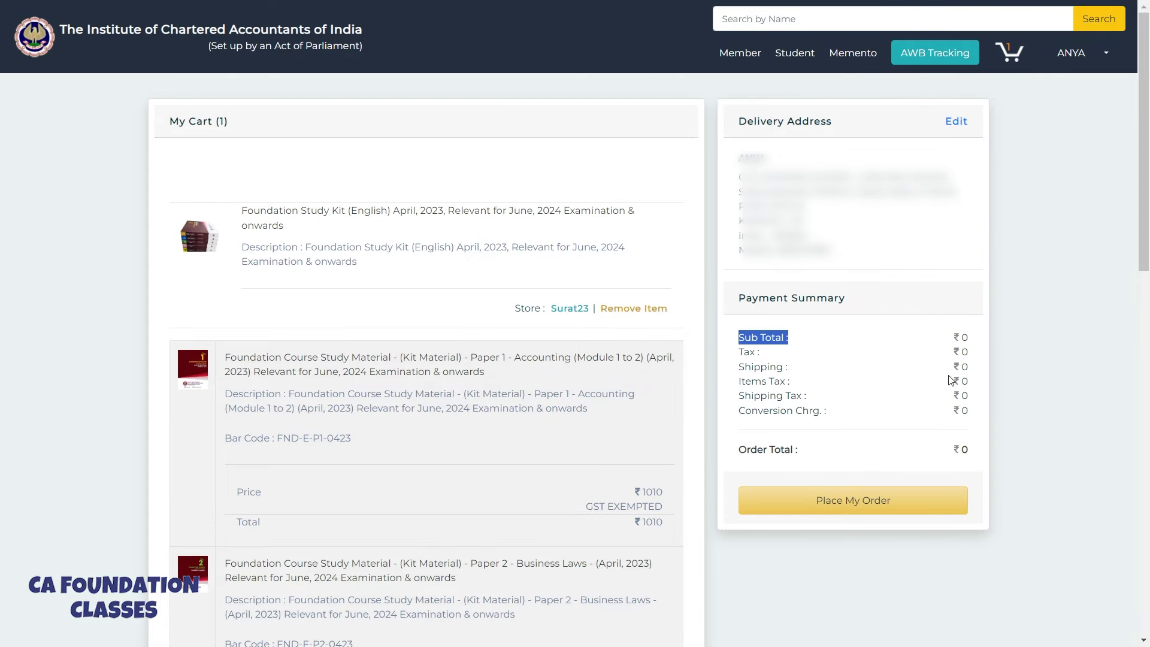
click(960, 455)
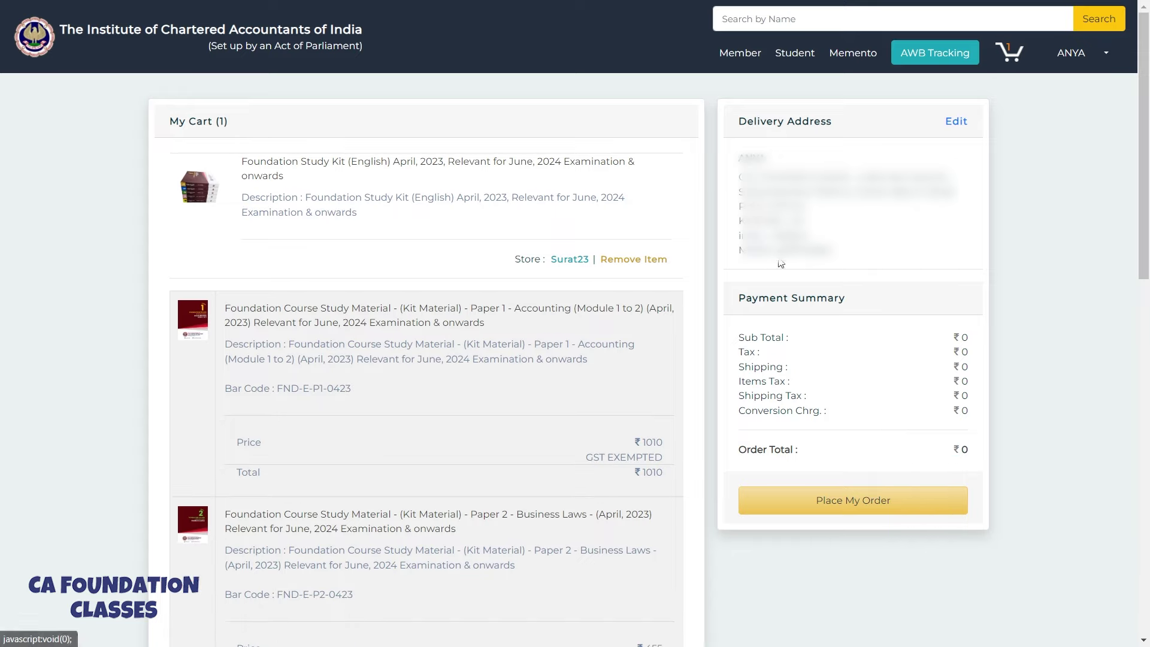
Check the delivery address and place the order for the study kit
drag(741, 155, 865, 262)
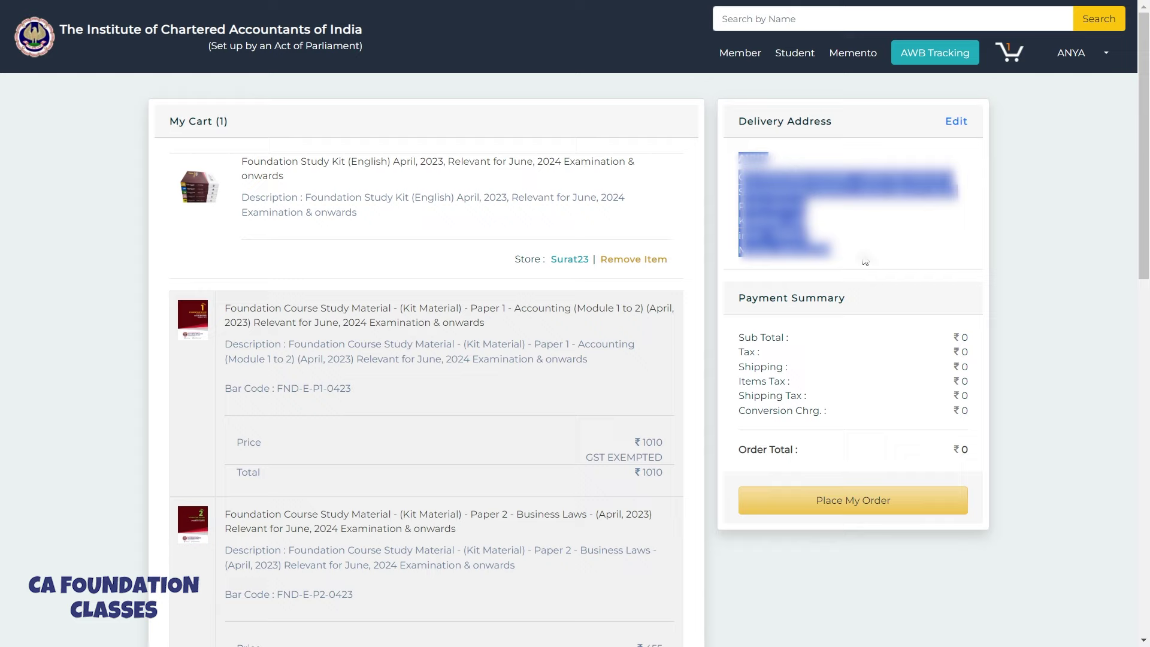
click(864, 262)
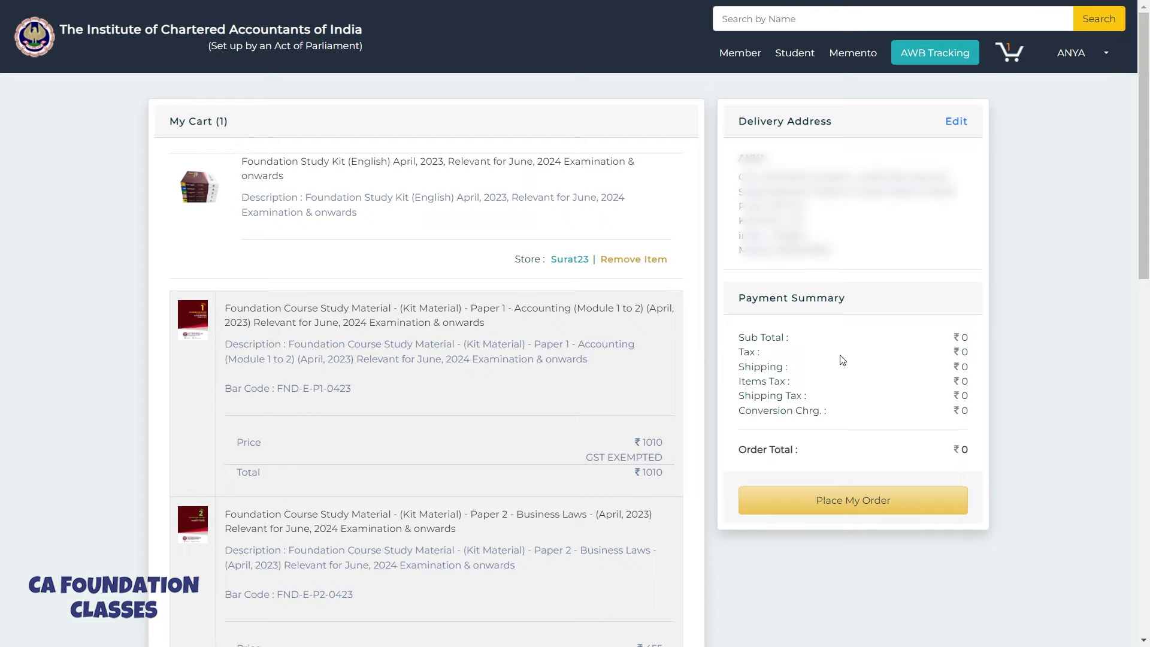
click(853, 508)
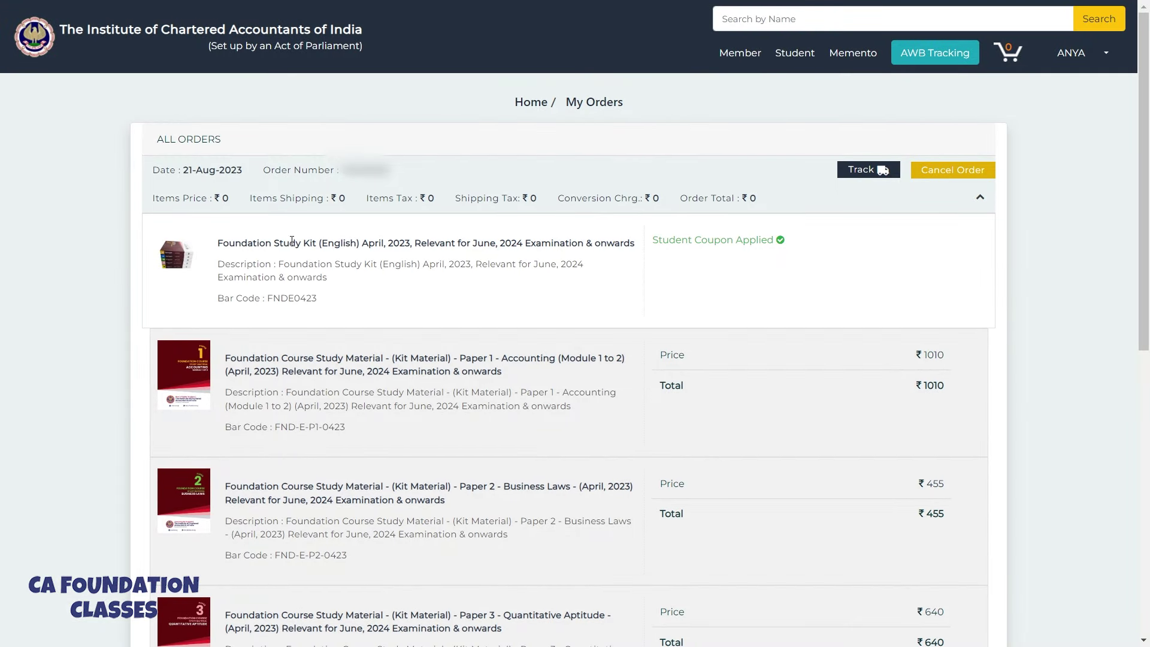
scroll(379, 251, down, 10)
Track the new order, showing it placed, paid and due within 12 working days
scroll(379, 251, up, 8)
scroll(377, 251, up, 2)
drag(266, 169, 446, 167)
click(451, 171)
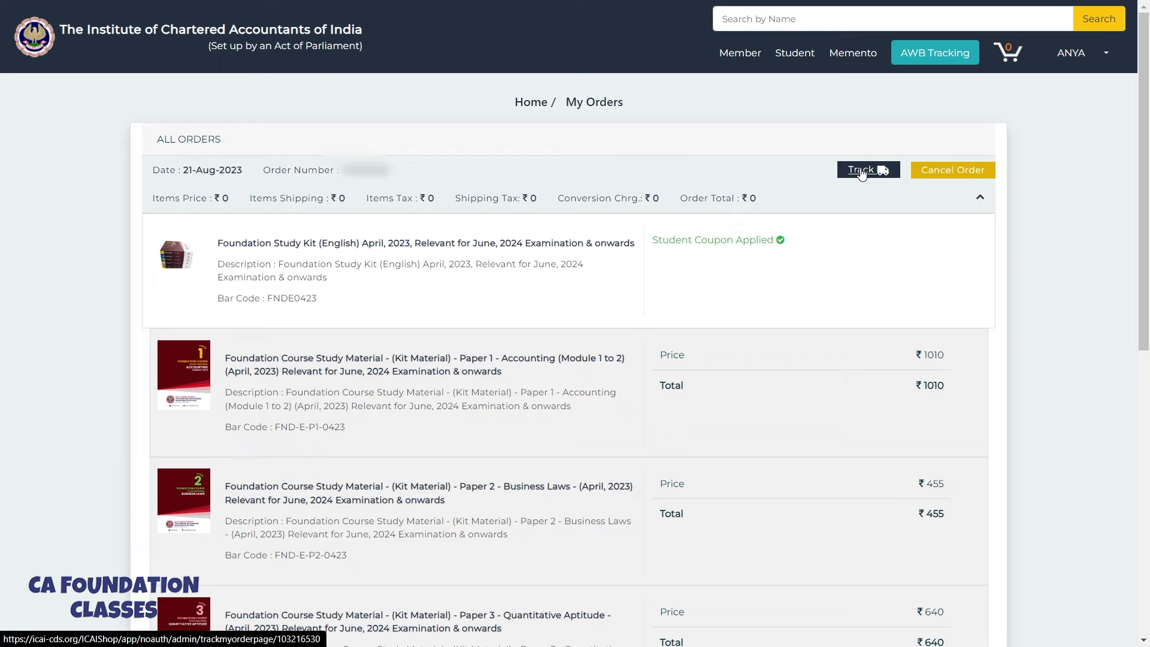
click(860, 171)
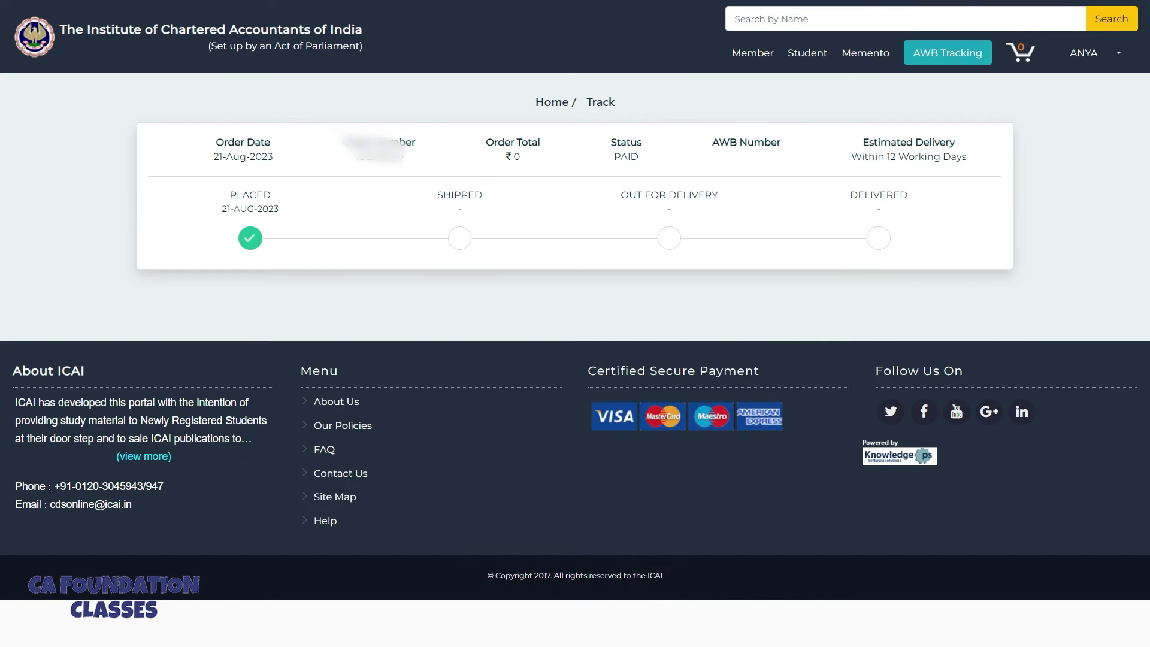
drag(854, 158, 974, 160)
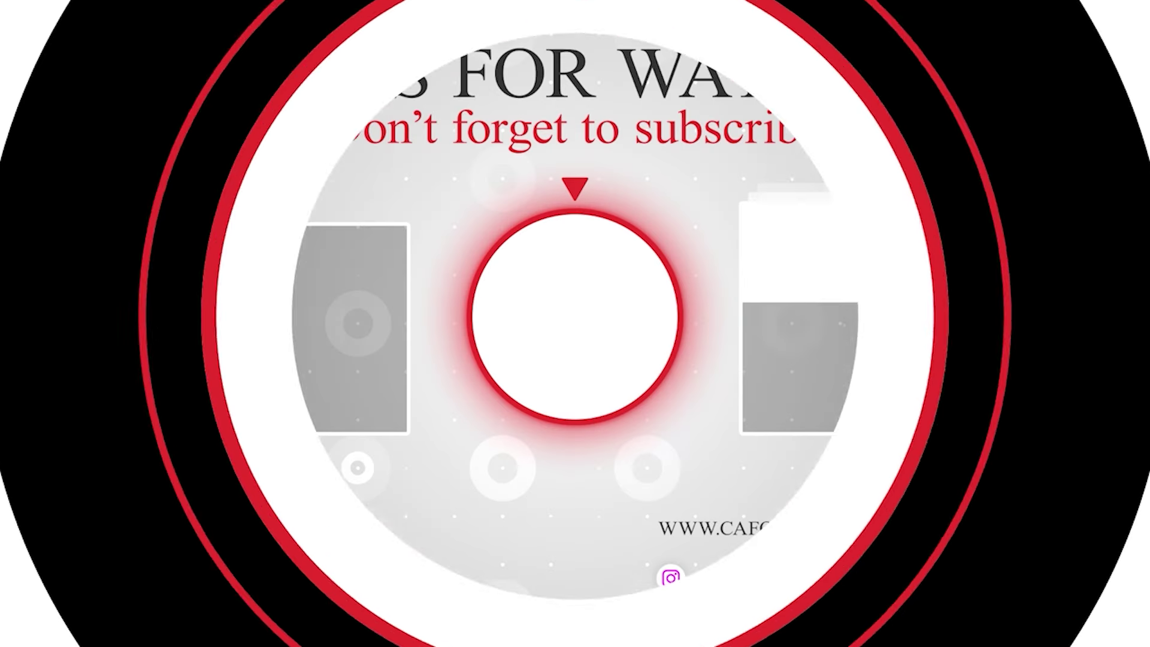